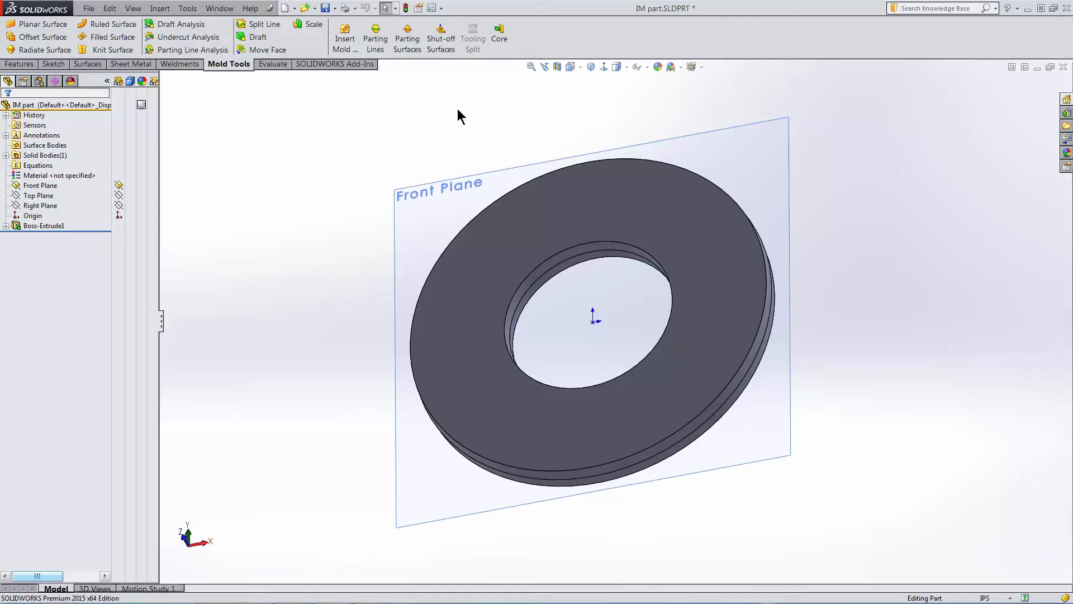
Start a parting line with the Front Plane as the direction of pull, keeping 5.00deg draft
left_click(377, 45)
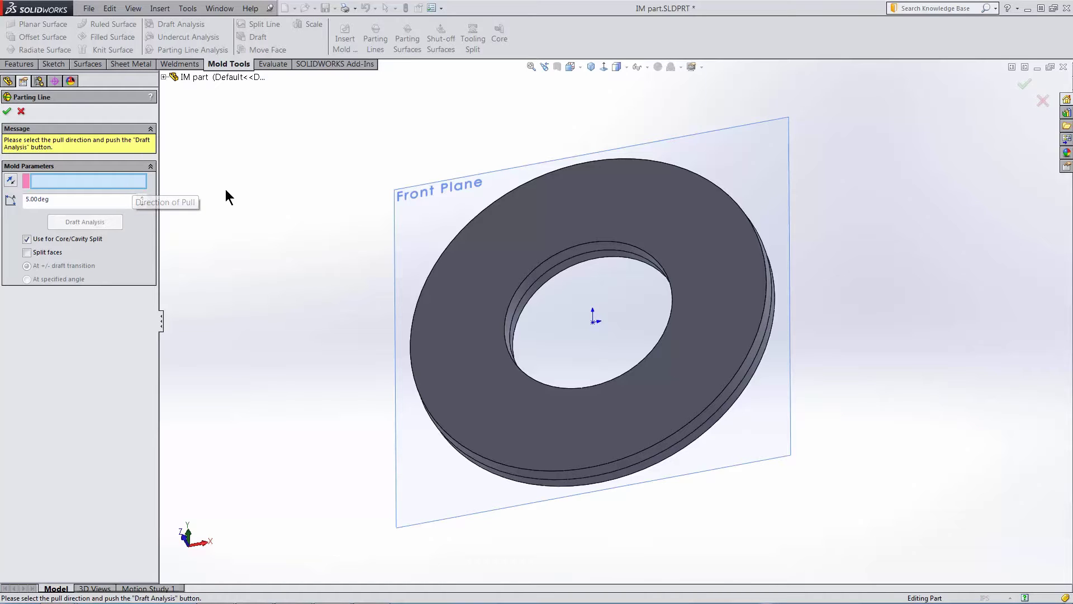
left_click(428, 200)
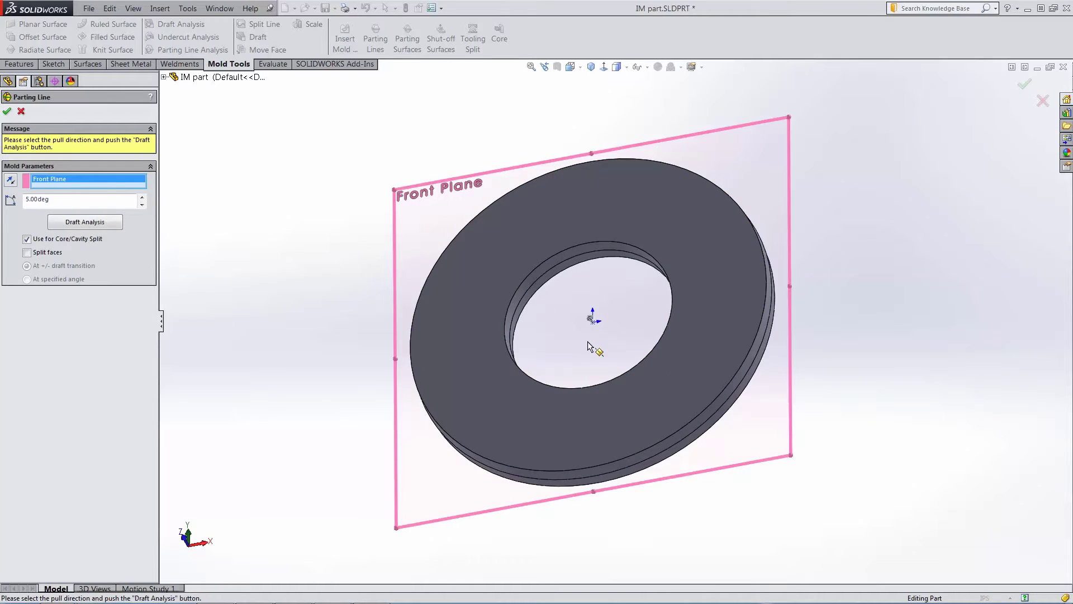
middle_click_drag(593, 341, 615, 243)
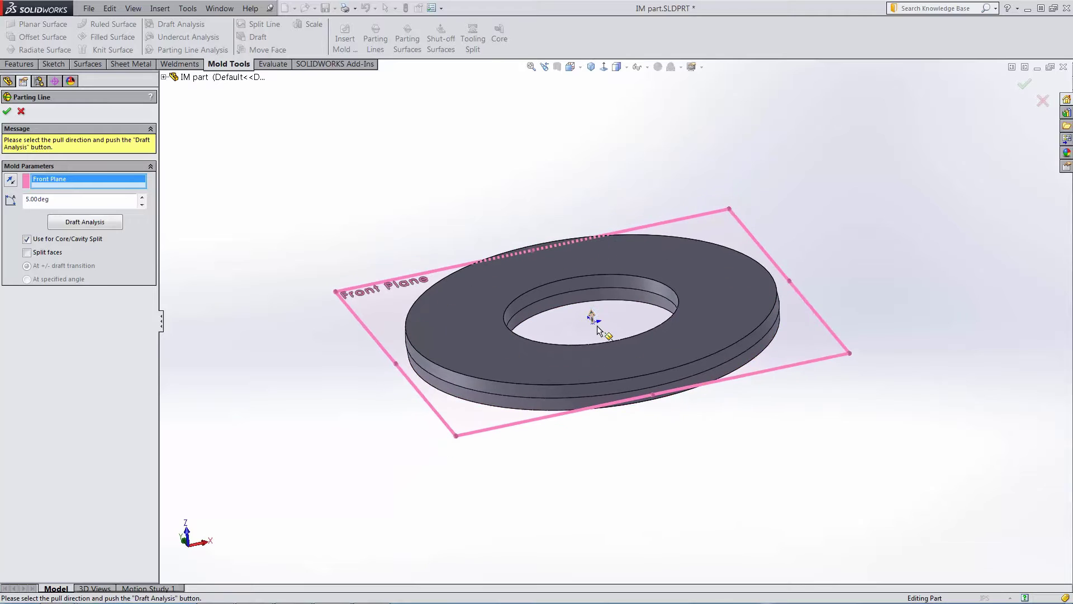
scroll(593, 326, "down", 5)
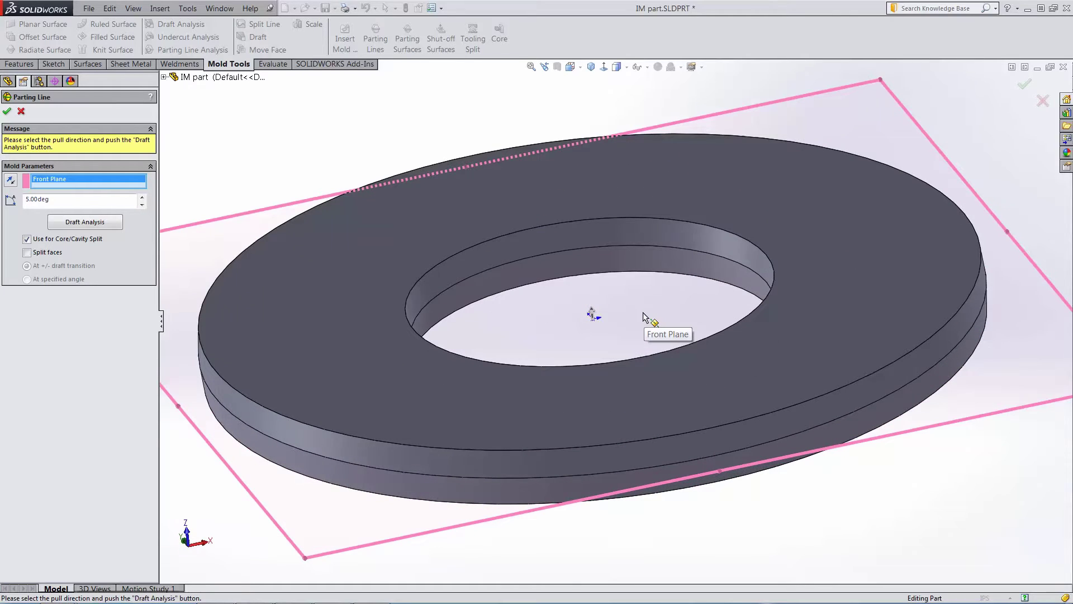
scroll(643, 316, "up", 5)
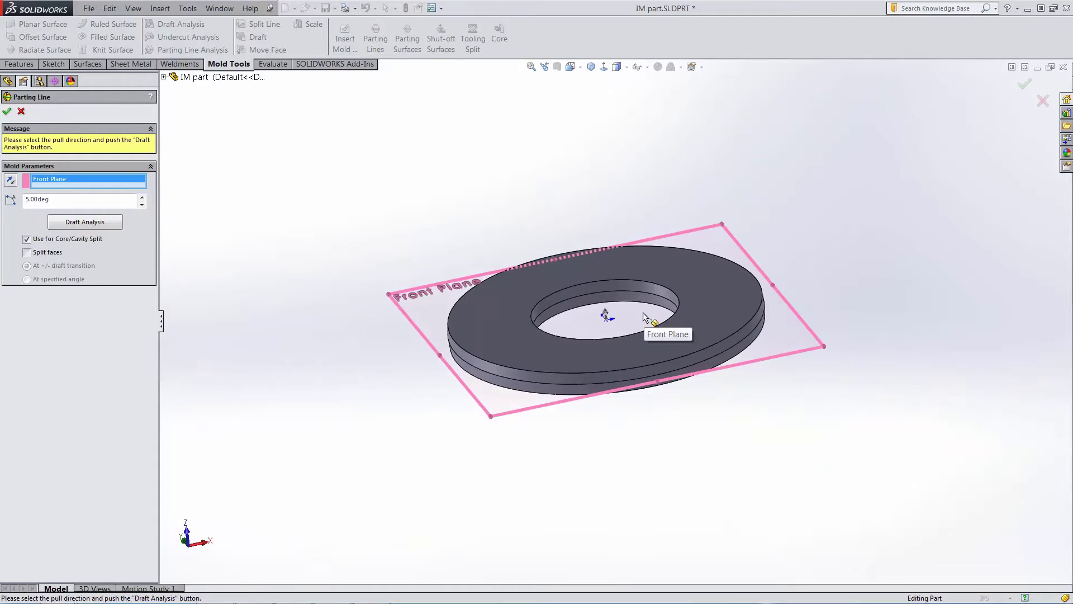
Run Draft Analysis, check the coloured faces, and accept Parting Line2 around the outer edge
left_click(91, 223)
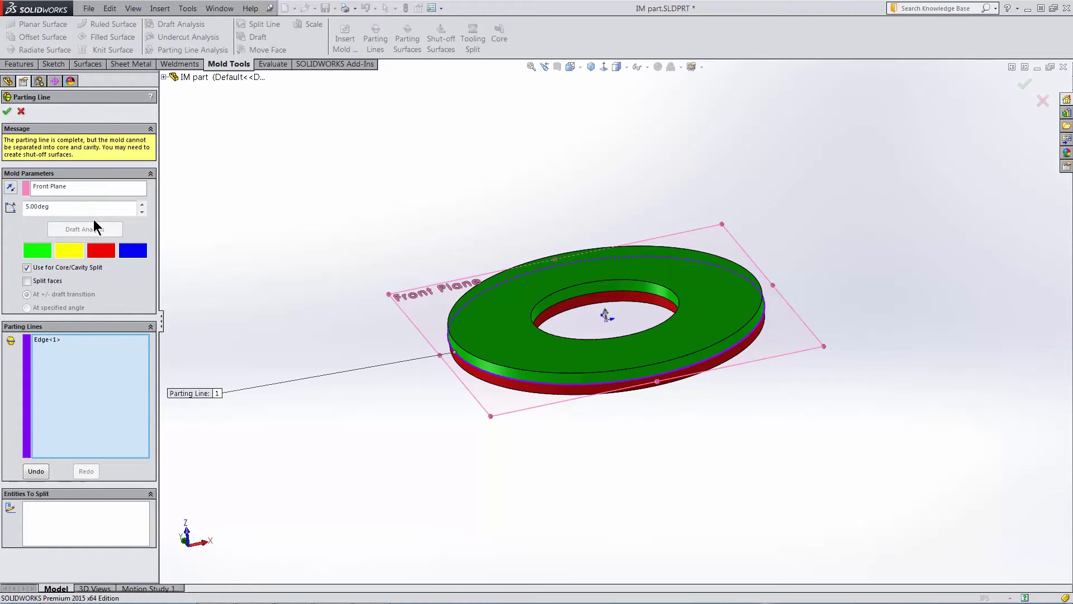
middle_click_drag(766, 189, 696, 177)
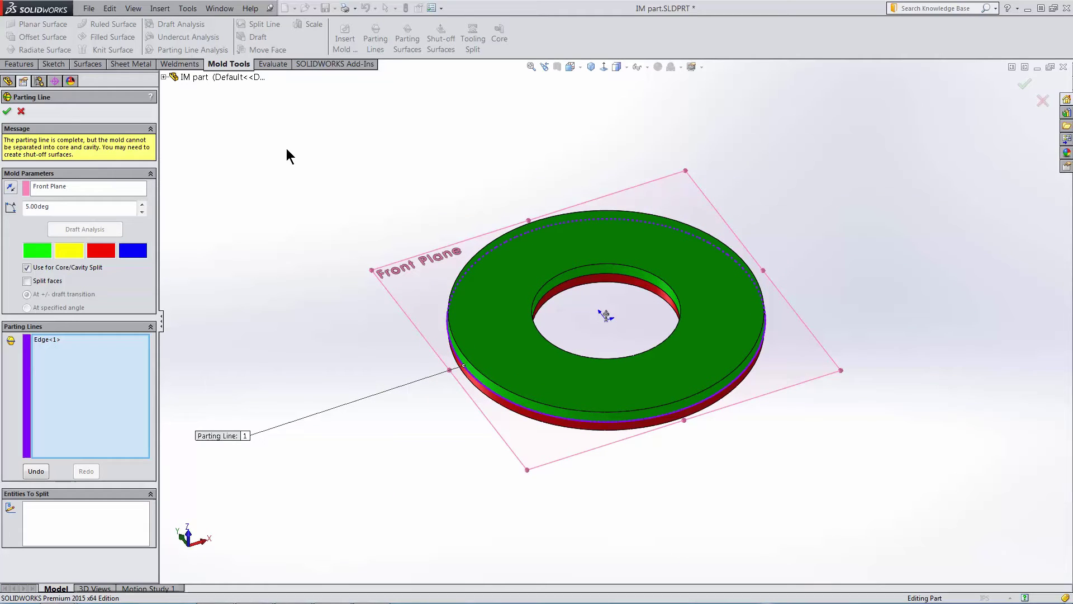
left_click(7, 111)
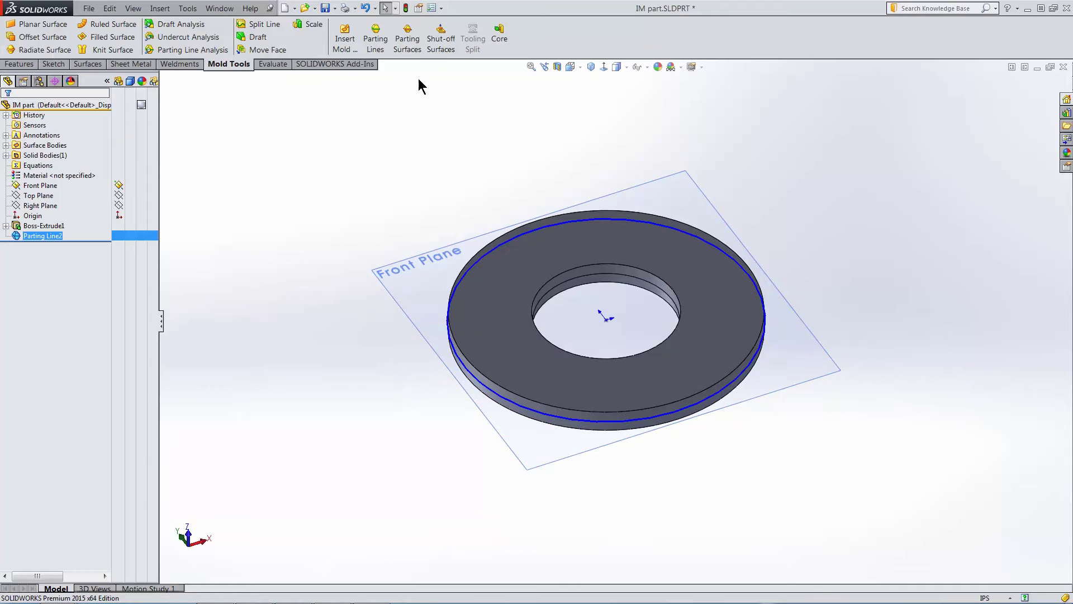
Create Parting Surface1 with reversed direction, extending 3.0000in outward from the parting line
left_click(407, 39)
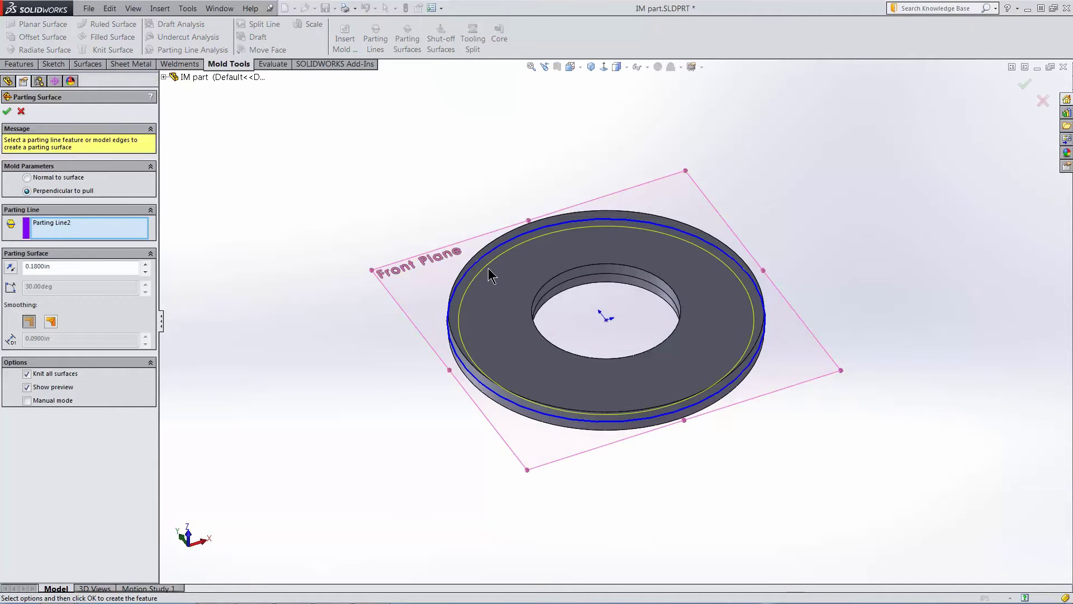
left_click(11, 267)
left_click(100, 267)
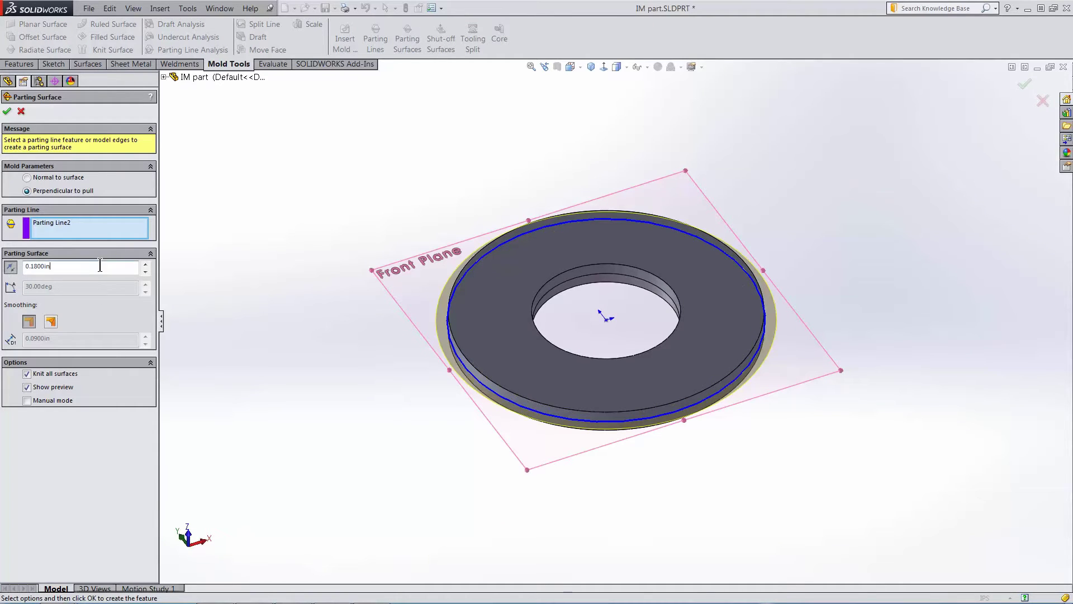
left_click_drag(100, 267, 22, 268)
type("3")
key("Return")
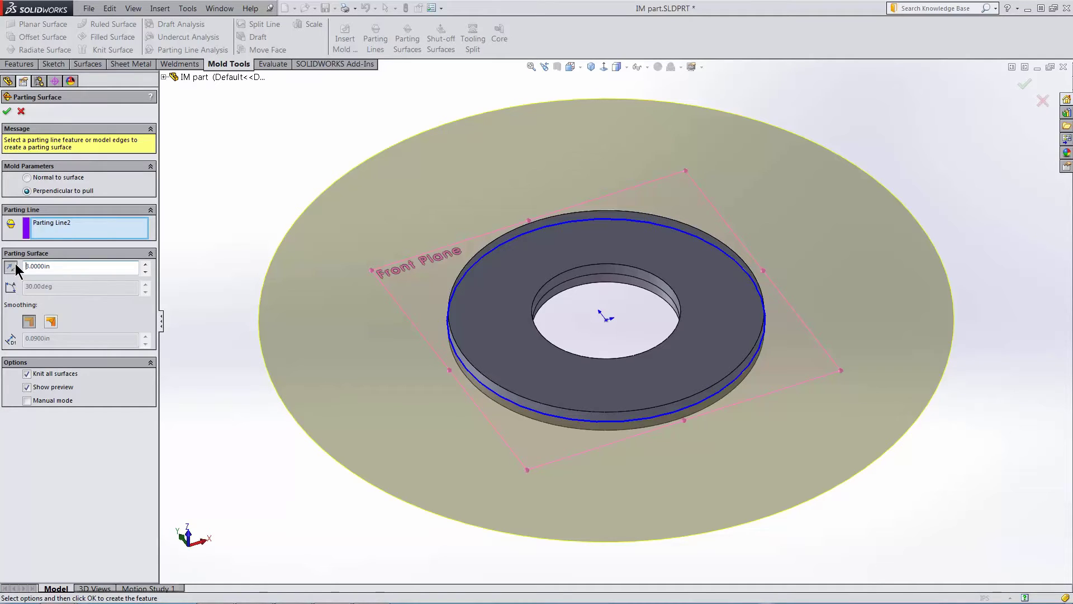
left_click(7, 111)
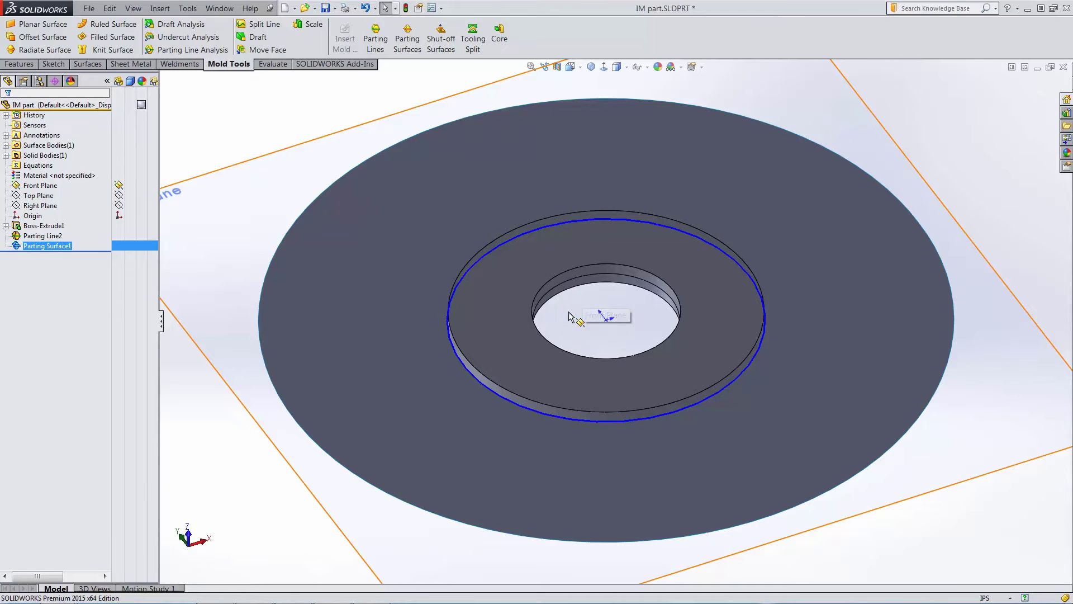
Accept the detected inner loop edge to create Shut-Off Surface1 over the centre hole
left_click(434, 50)
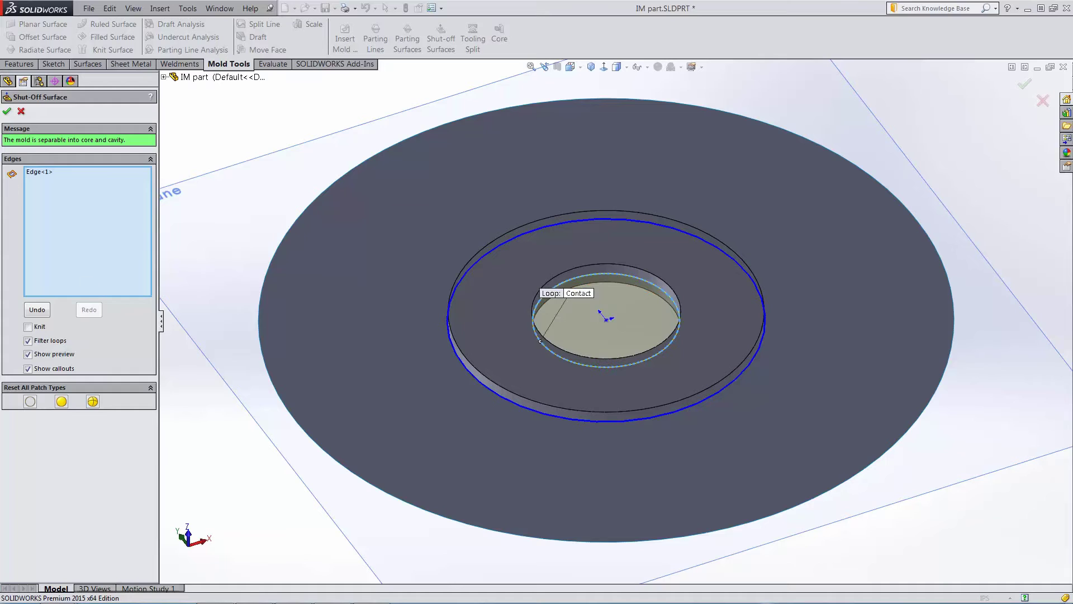
left_click(6, 111)
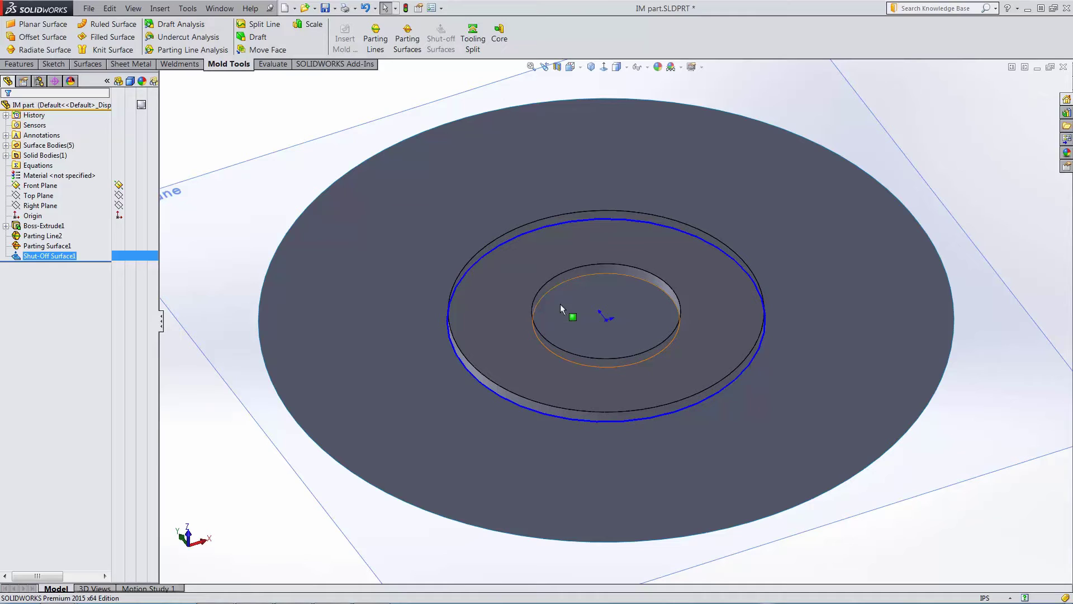
Start a Tooling Split, picking the parting surface as the sketch plane viewed face-on
left_click(475, 42)
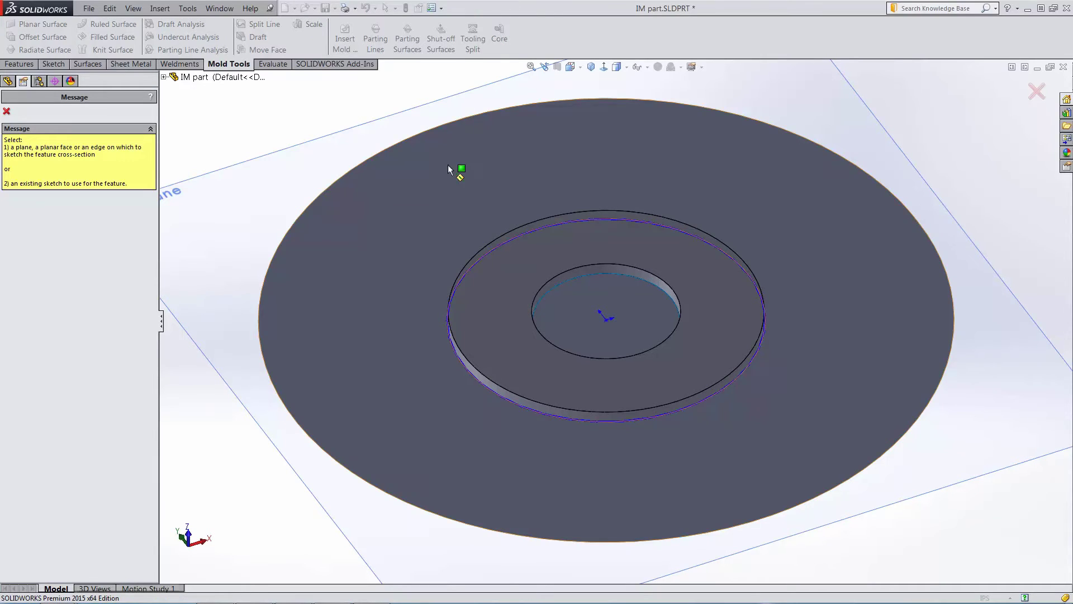
left_click(375, 334)
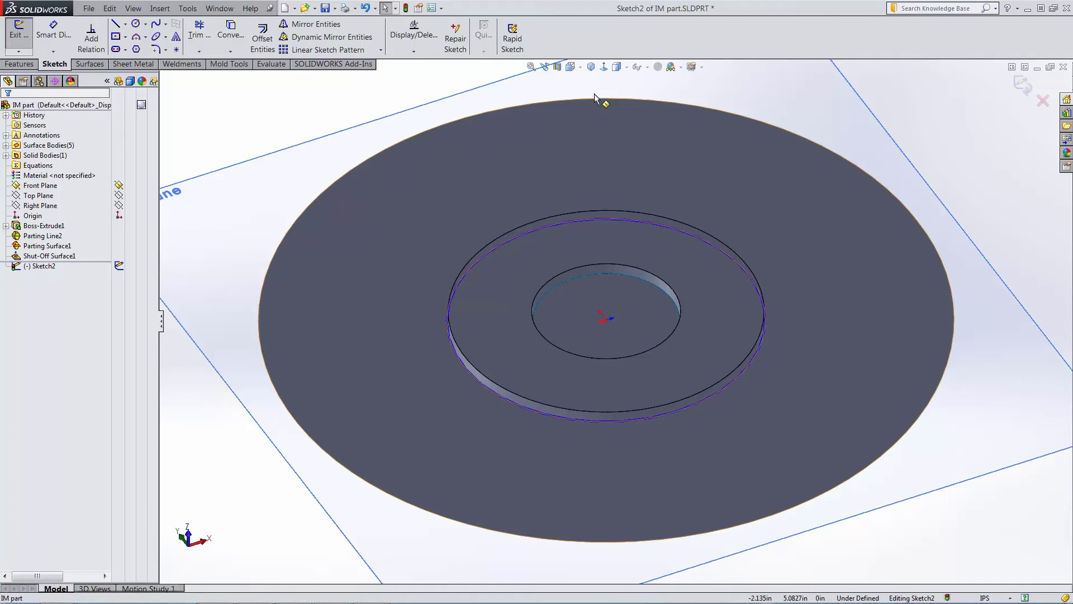
left_click(604, 67)
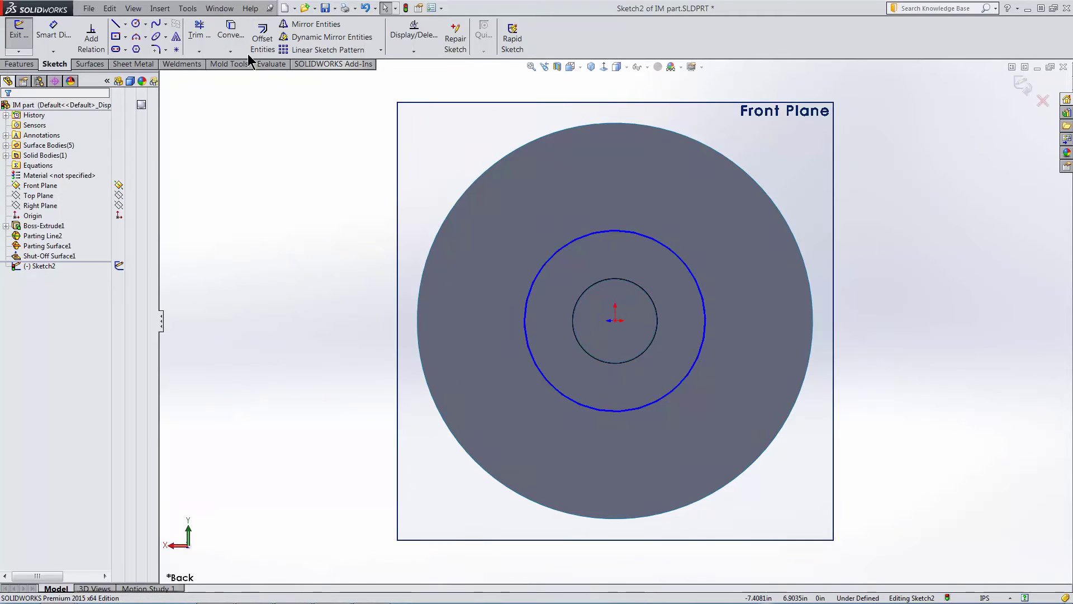
Draw a centre rectangle square from the washer's centre and exit the sketch
left_click(116, 38)
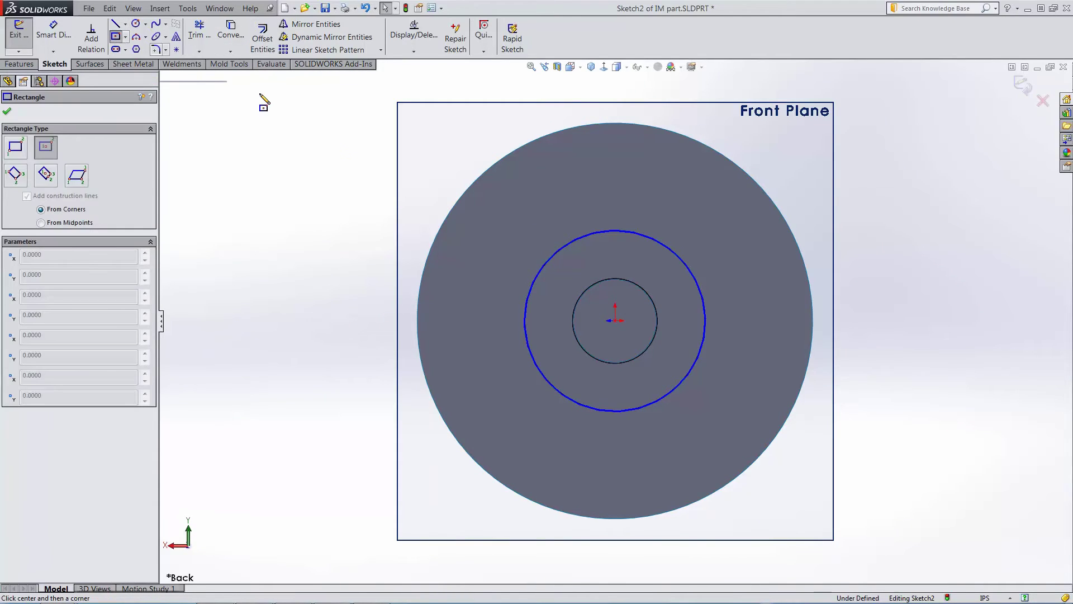
left_click(615, 321)
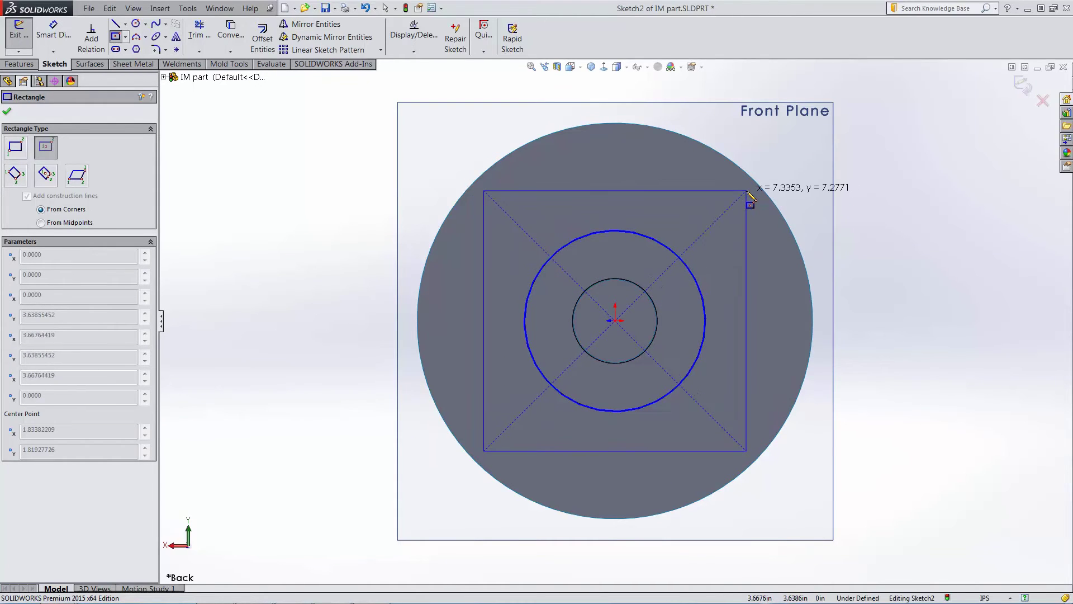
left_click(747, 191)
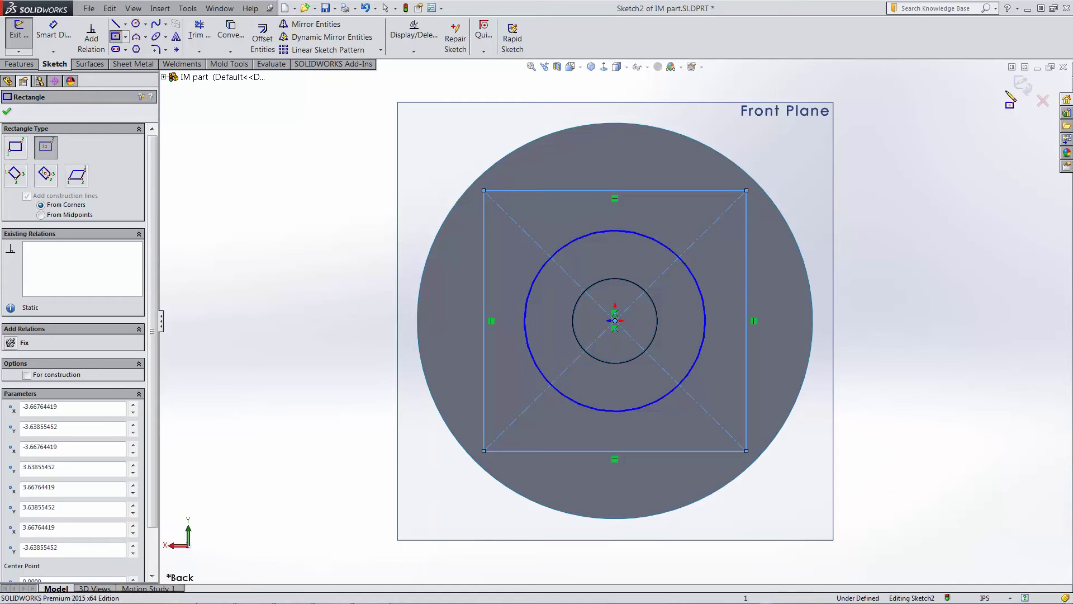
left_click(1022, 85)
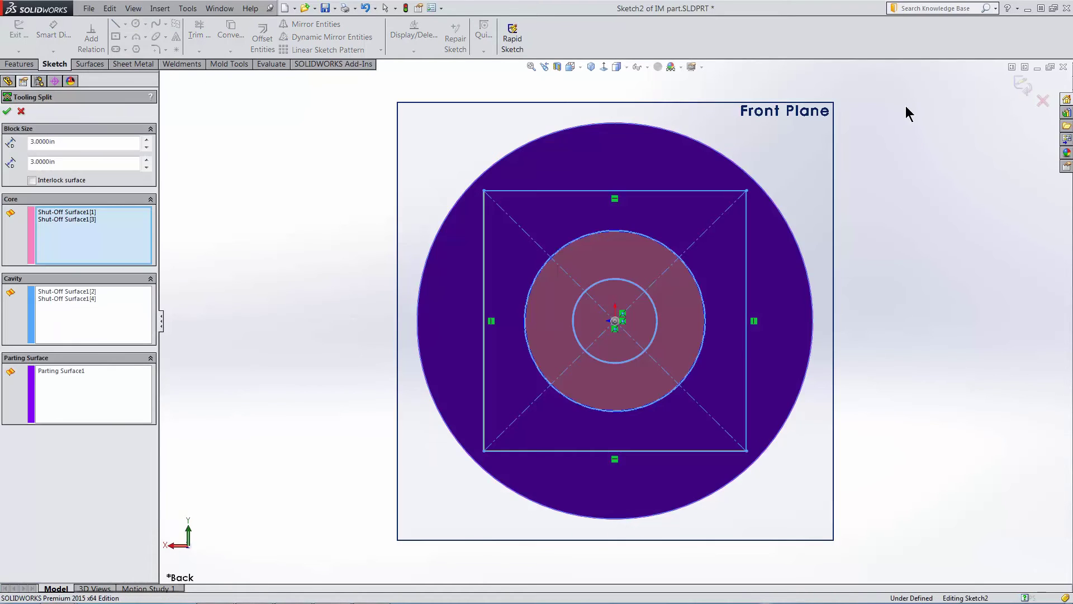
Check the 3.0000in block preview in isometric view and accept Tooling Split1
left_click(592, 67)
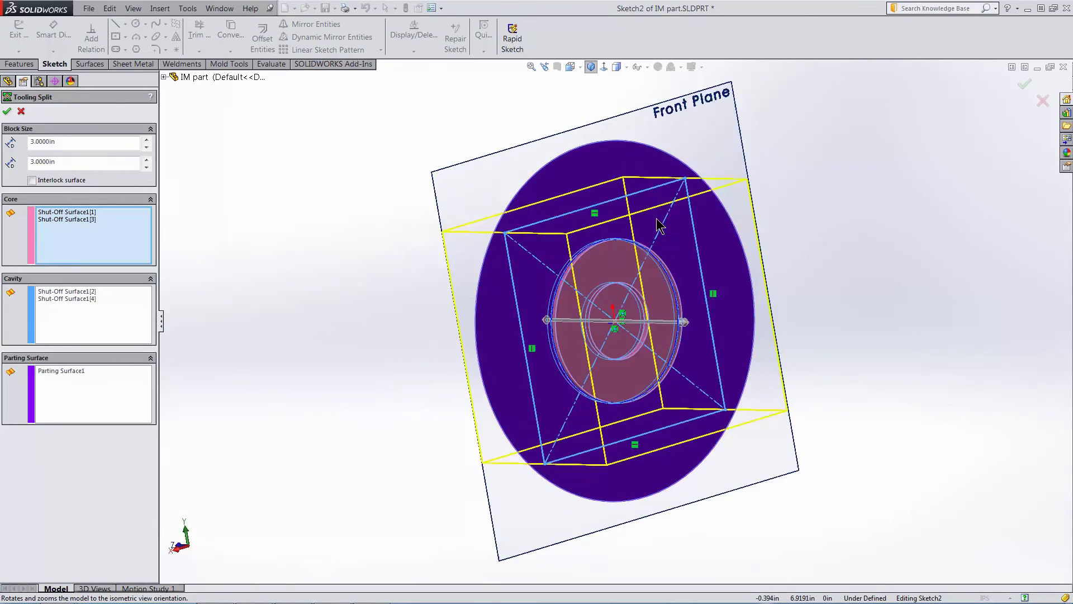
mouse_move(846, 301)
middle_mouse_down()
mouse_move(772, 294)
mouse_move(829, 304)
middle_mouse_up()
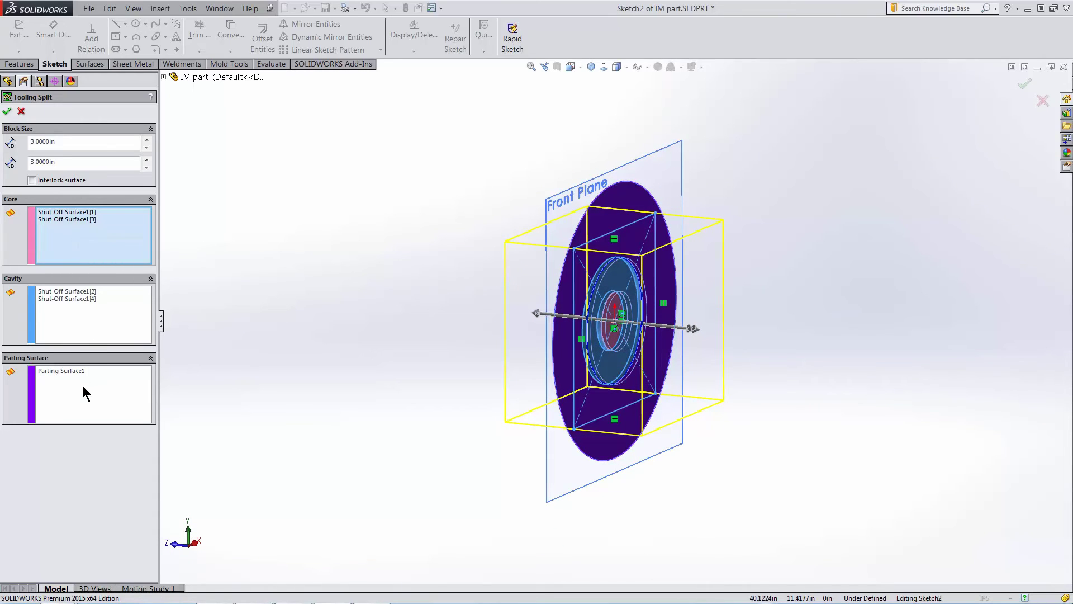
left_click(7, 112)
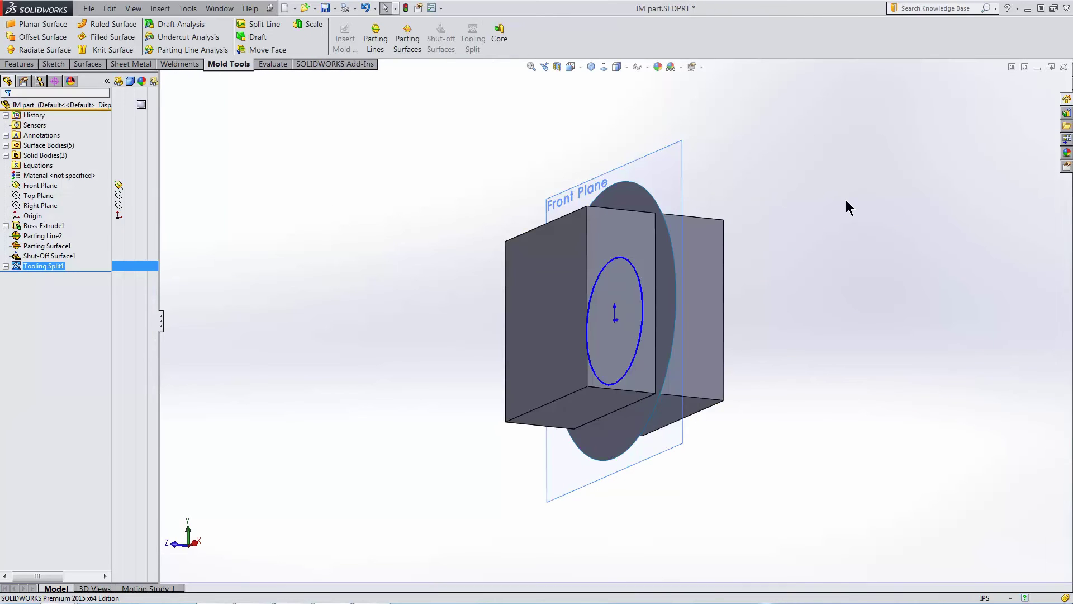
middle_click_drag(847, 200, 708, 540)
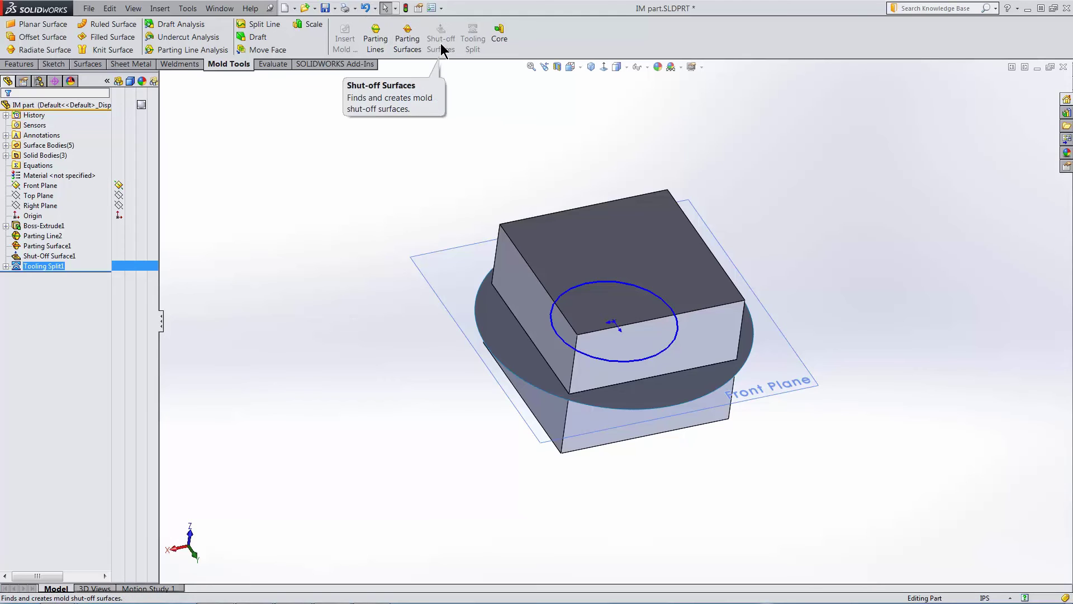
Create an exploded view moving the upper block up and the lower block down
left_click(160, 8)
left_click(191, 188)
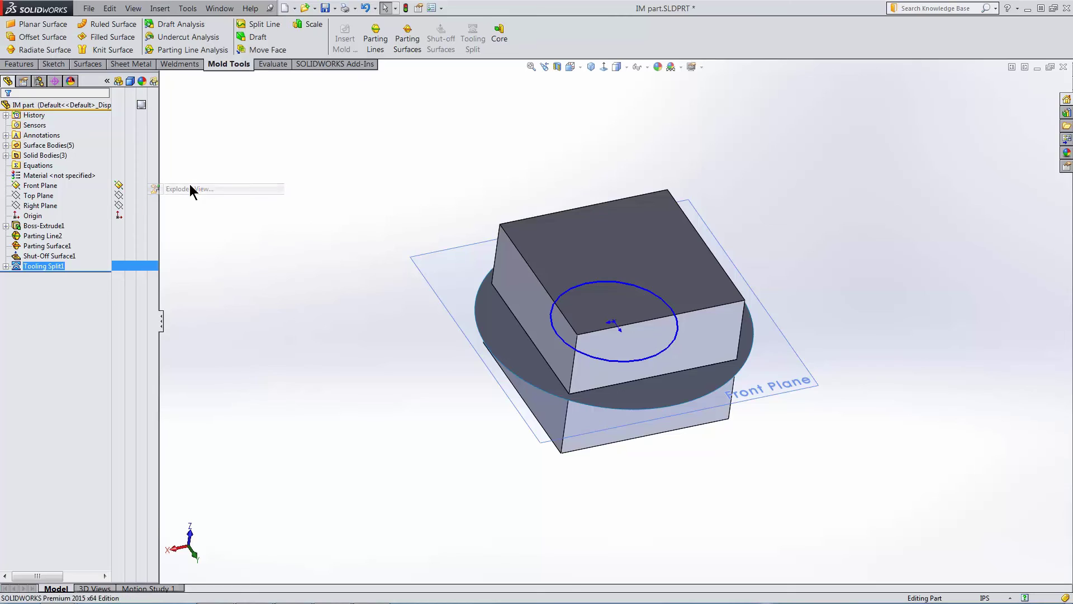
left_click(506, 261)
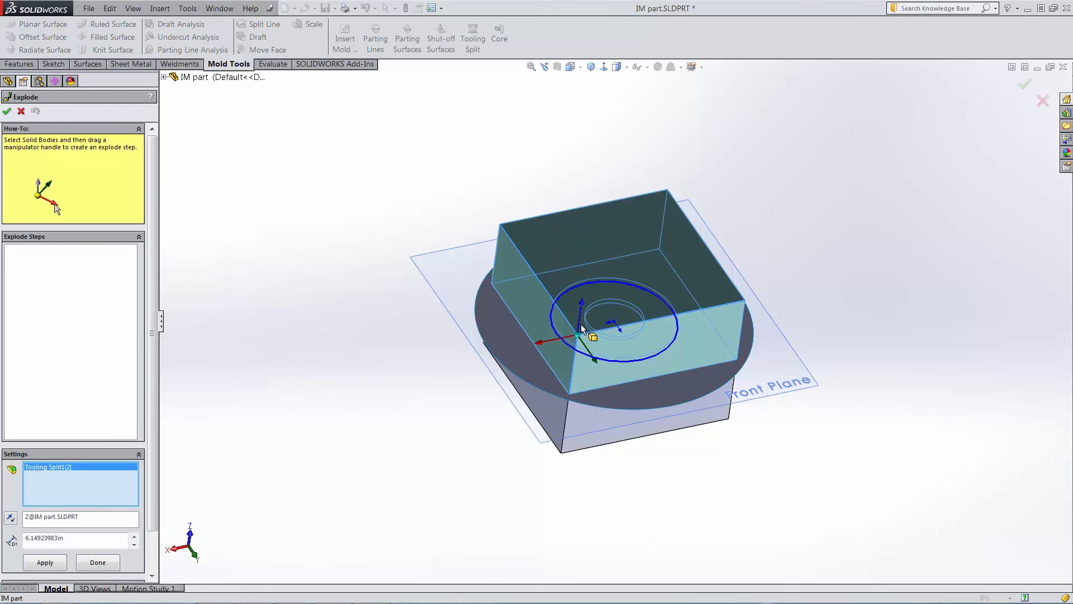
left_click_drag(582, 291, 614, 106)
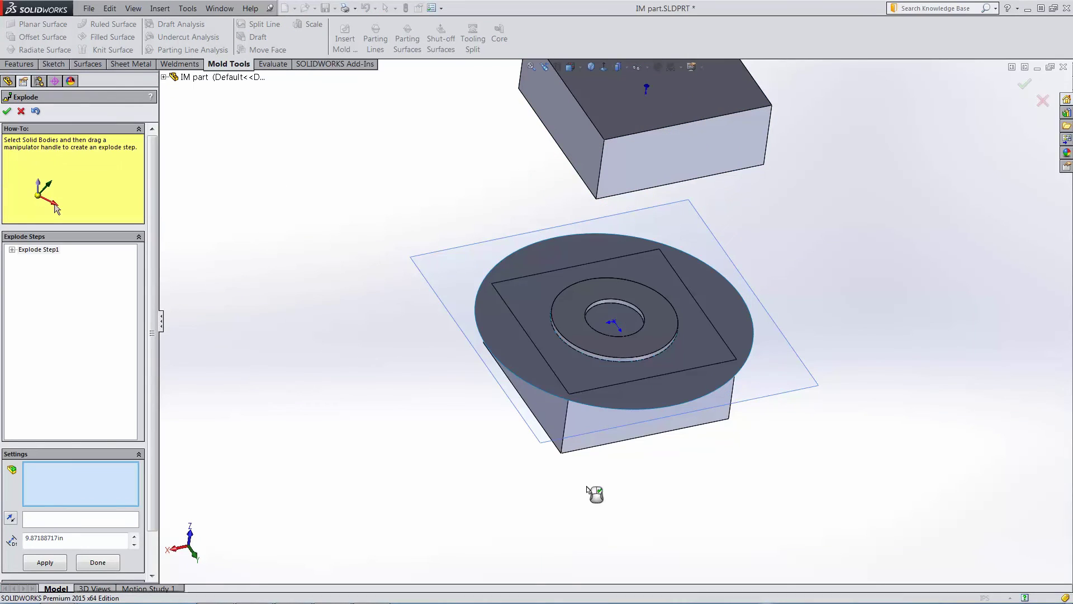
left_click(599, 406)
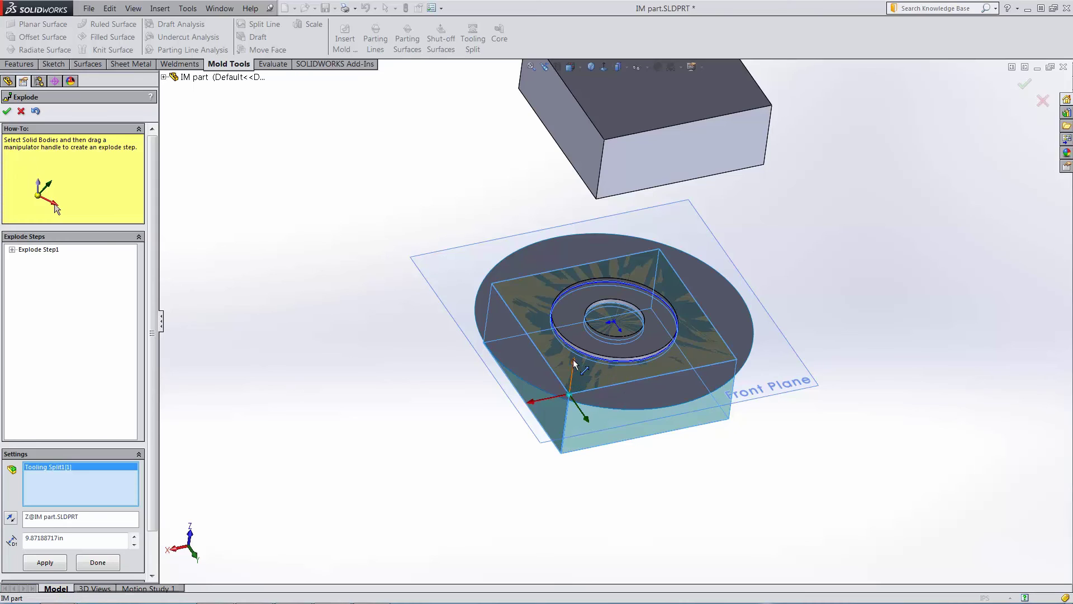
left_click_drag(572, 362, 565, 478)
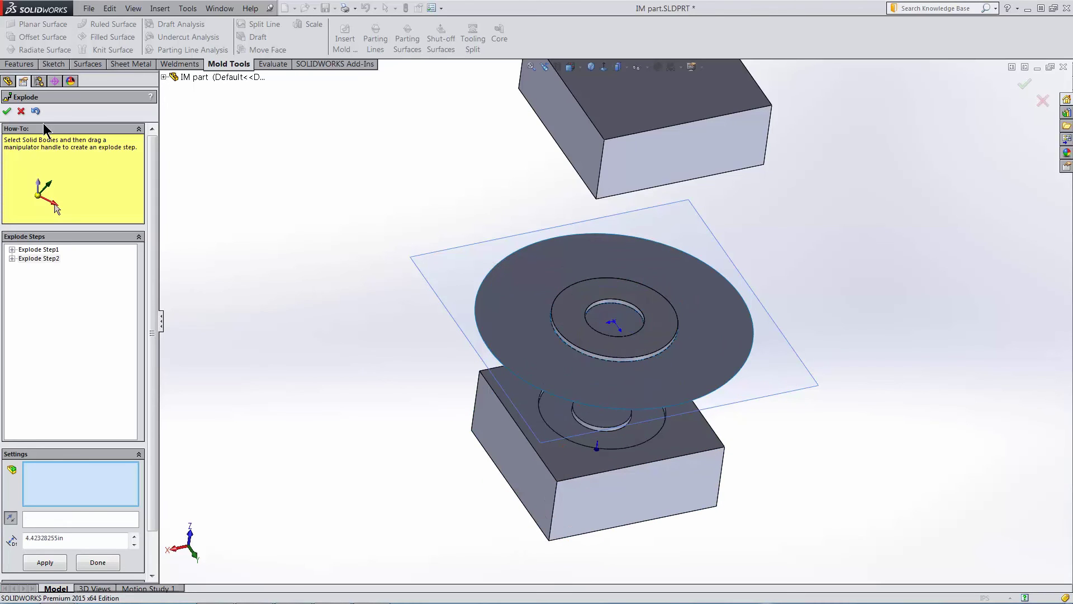
left_click(6, 111)
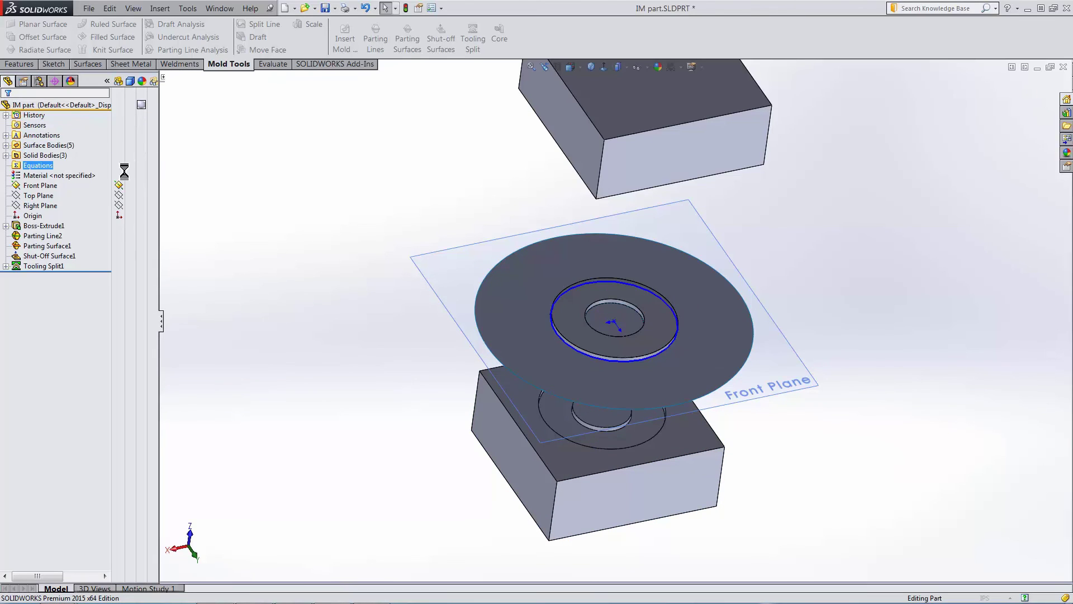
Hide the Surface Bodies(5) folder and orbit around the exploded mold to inspect it
left_click(117, 147)
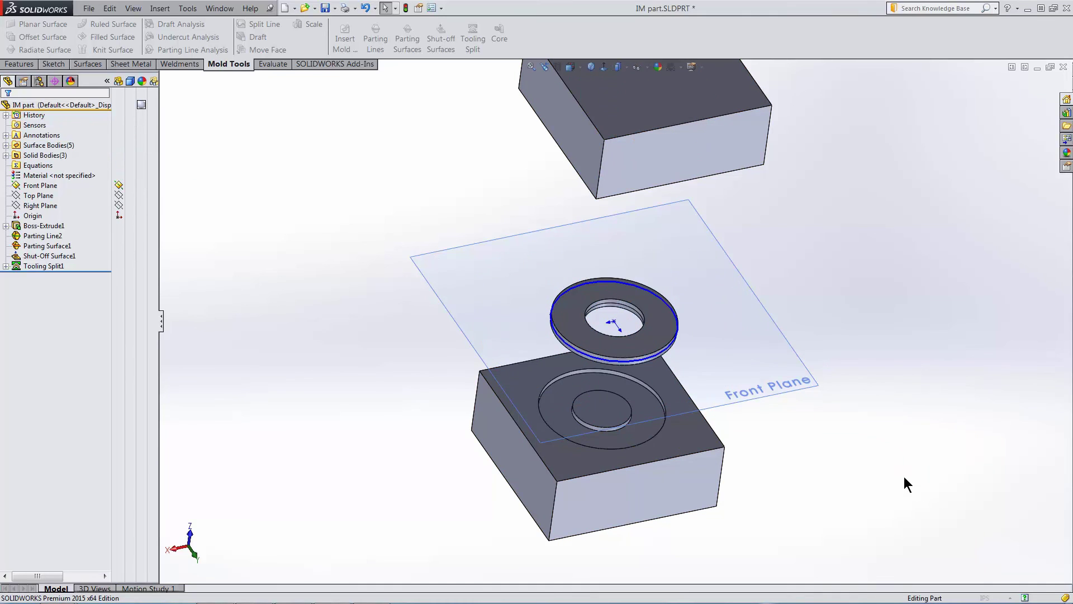
middle_click_drag(905, 484, 785, 279)
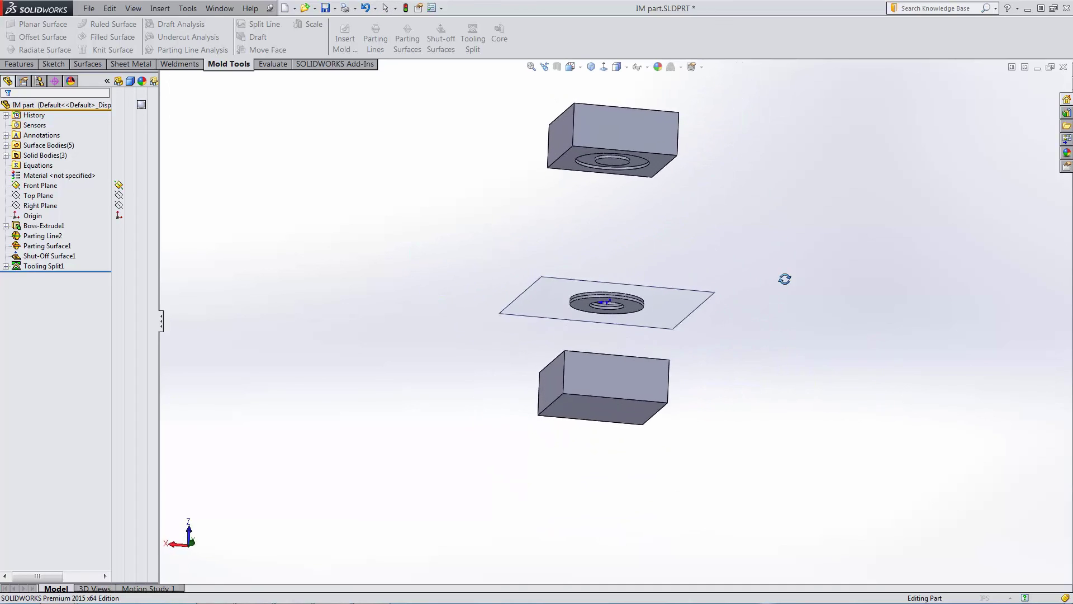
middle_click_drag(783, 363, 815, 368)
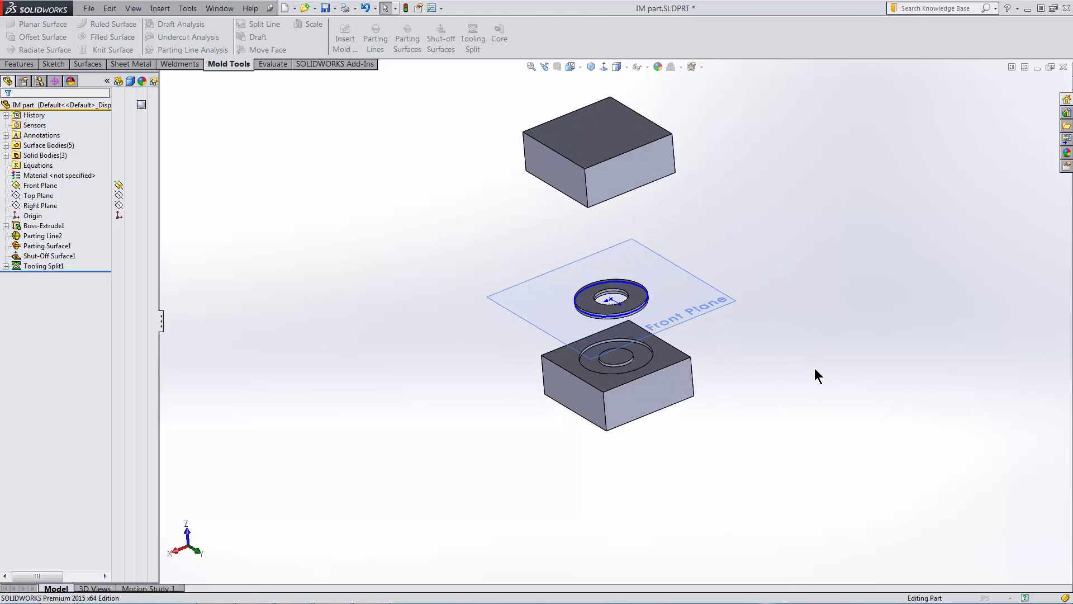